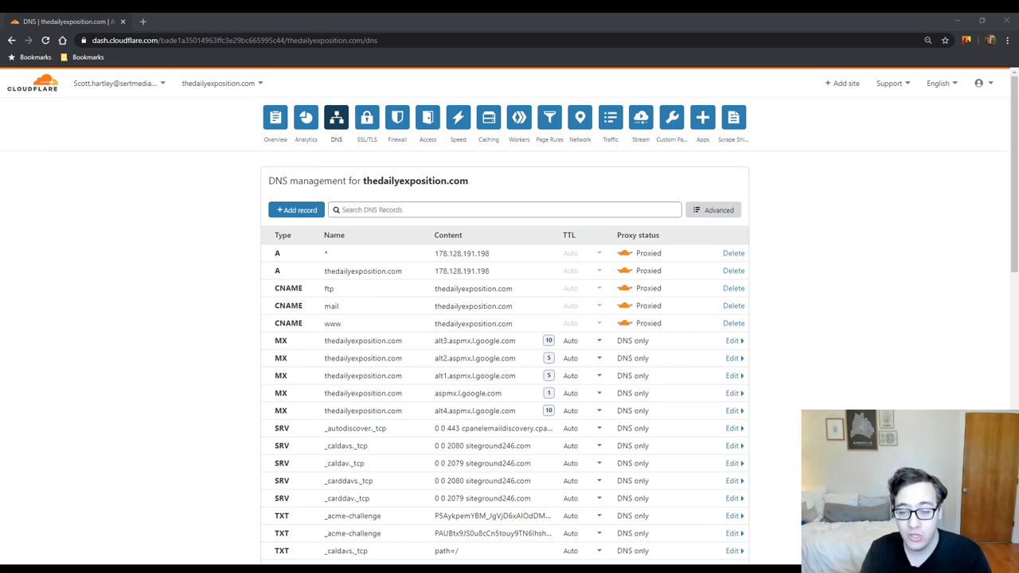
Add a proxied CNAME record named learning with google.com as its target and save it.
click(323, 234)
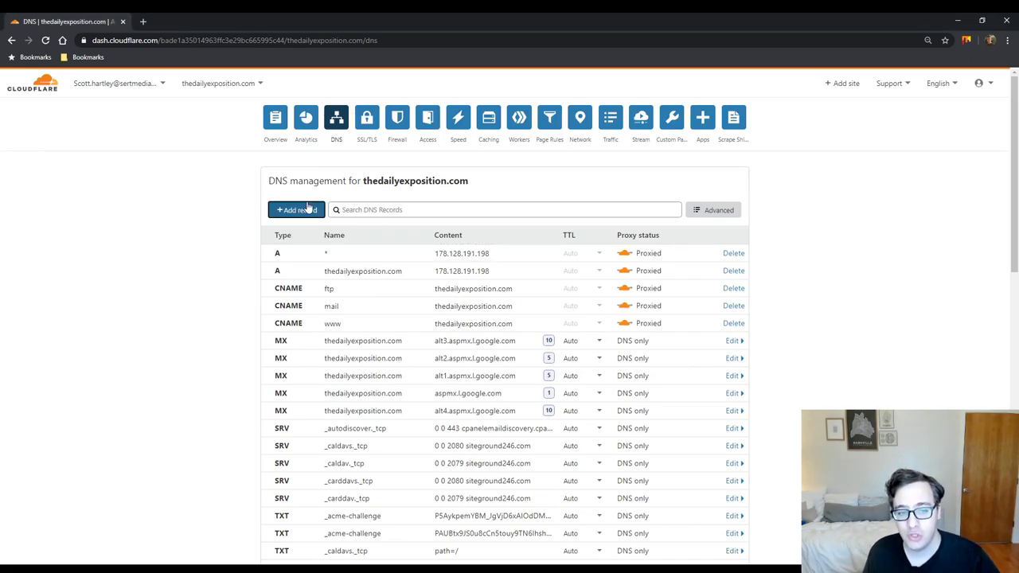
click(309, 208)
click(294, 266)
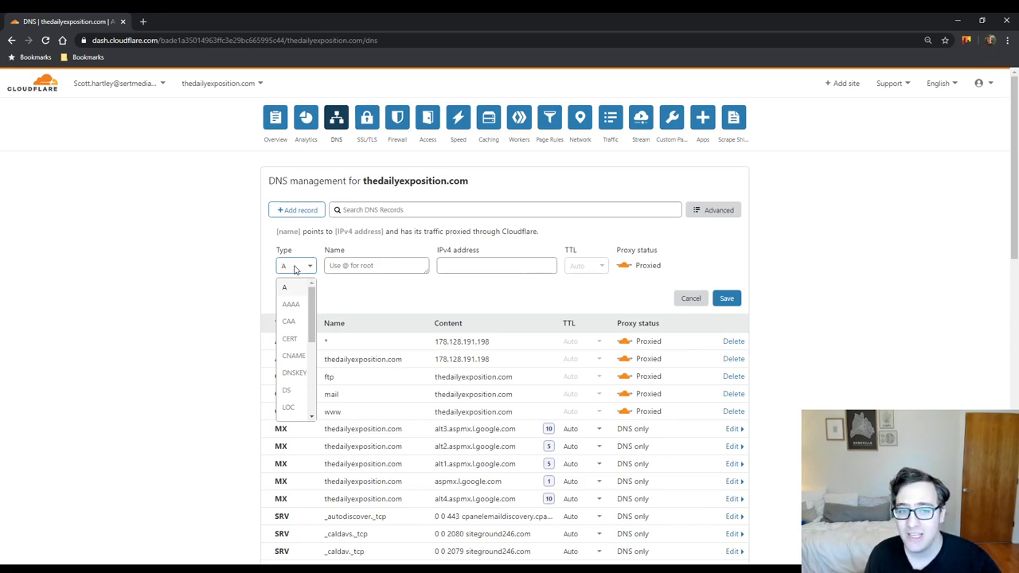
click(293, 356)
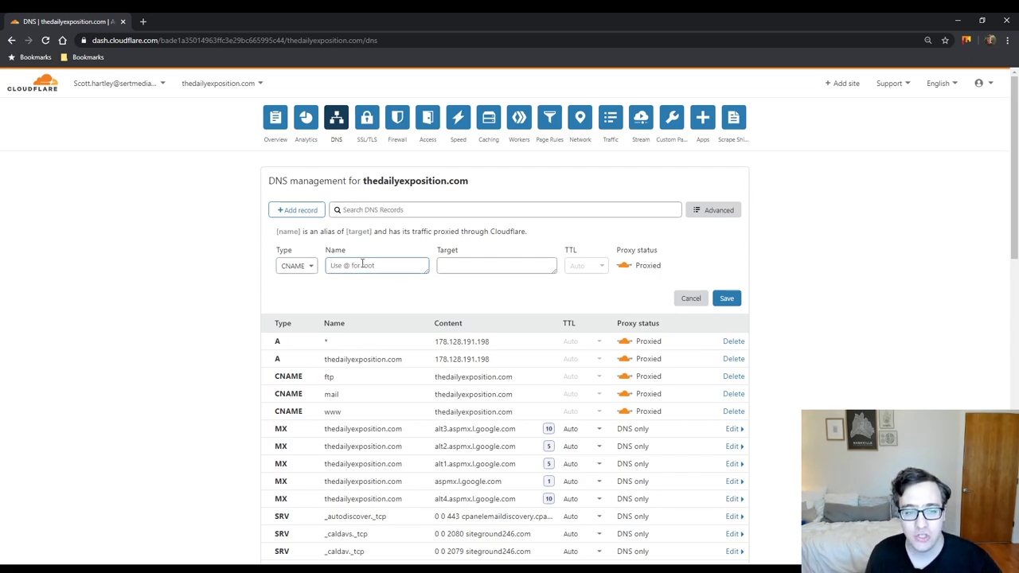
text(learning)
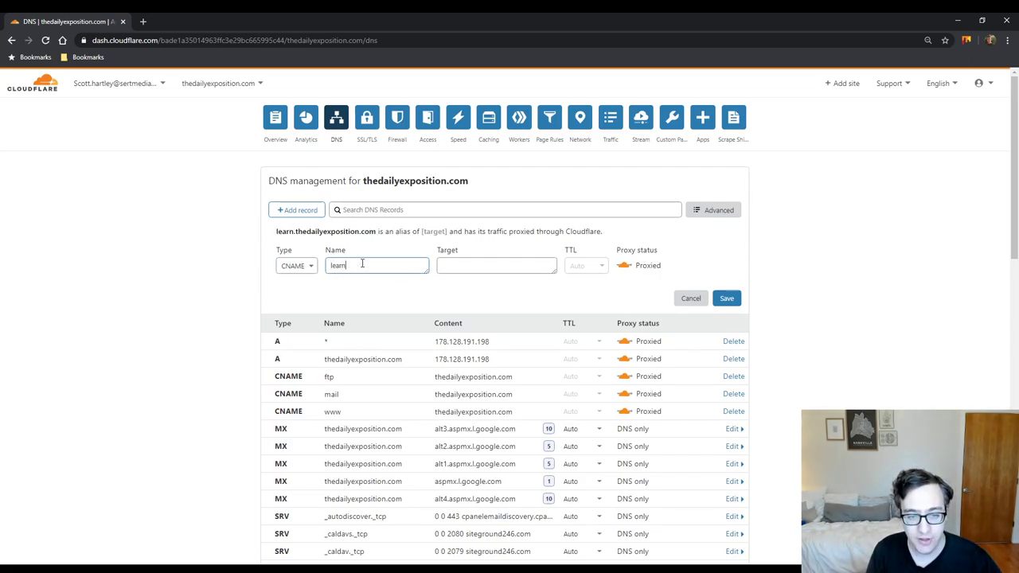
click(446, 266)
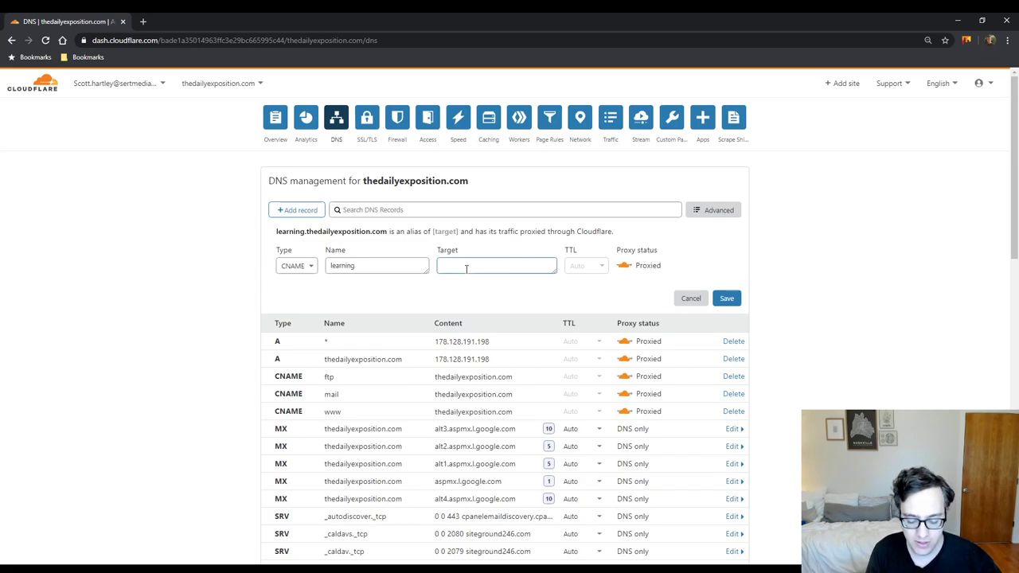
text(google.com)
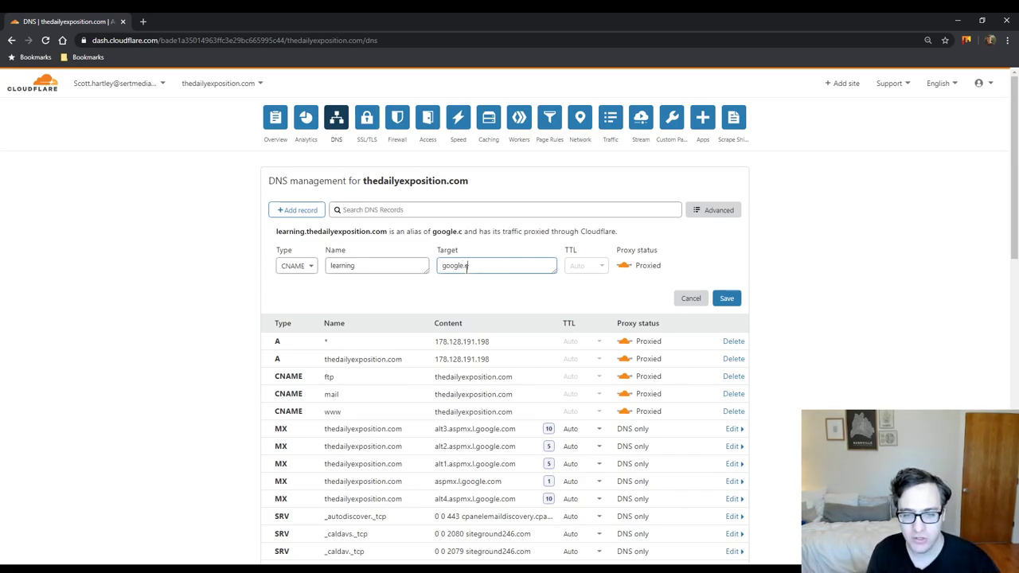
click(727, 298)
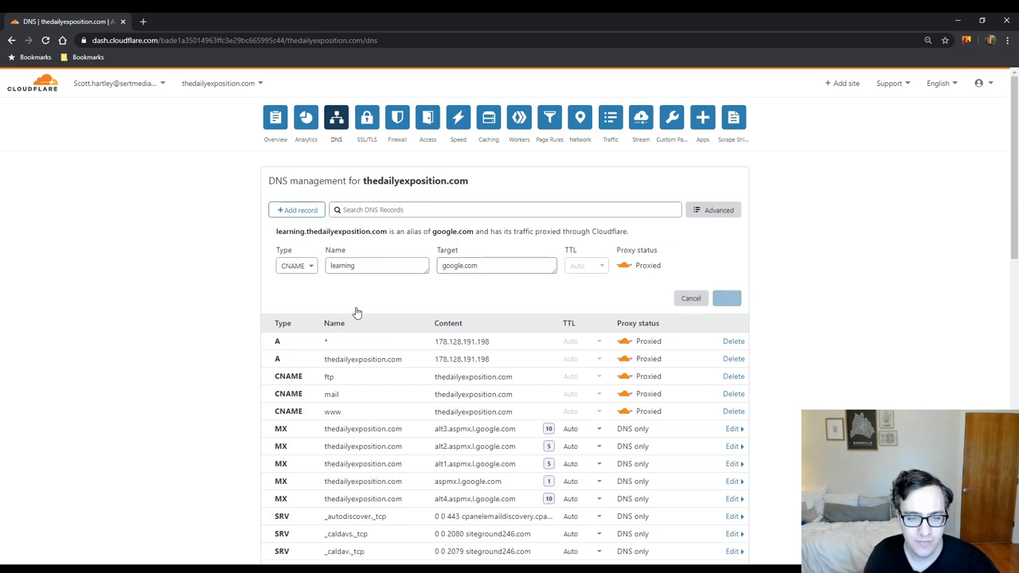
Load learning.thedailyexposition.com in a new browser tab to test the subdomain.
click(143, 21)
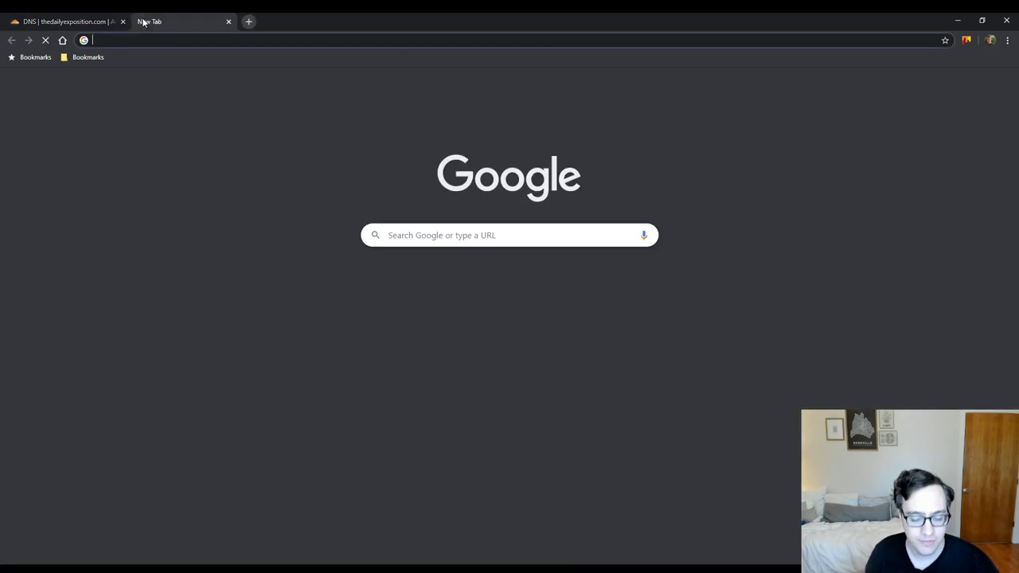
text(learning.theda)
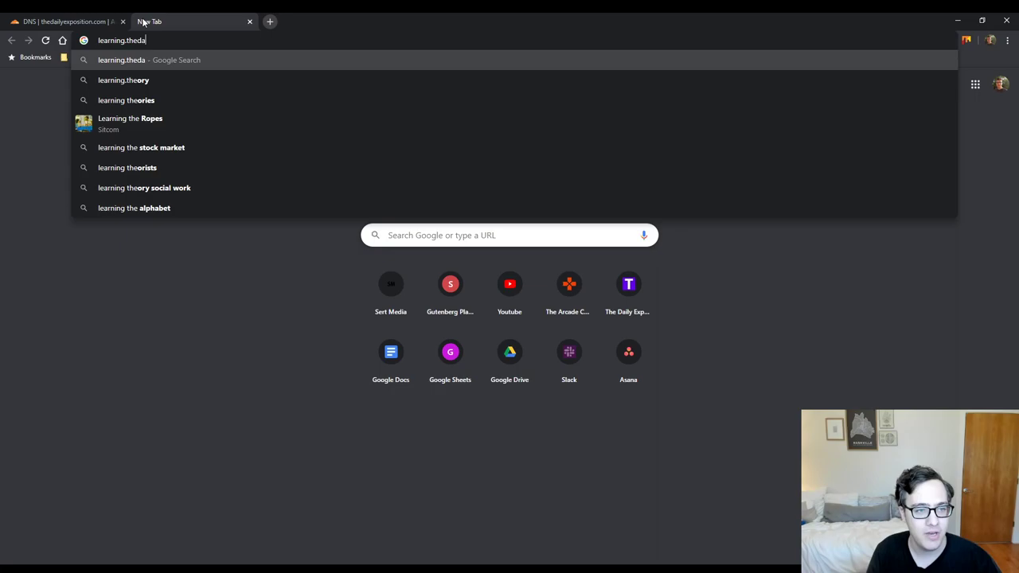
text(ilyexposition.com)
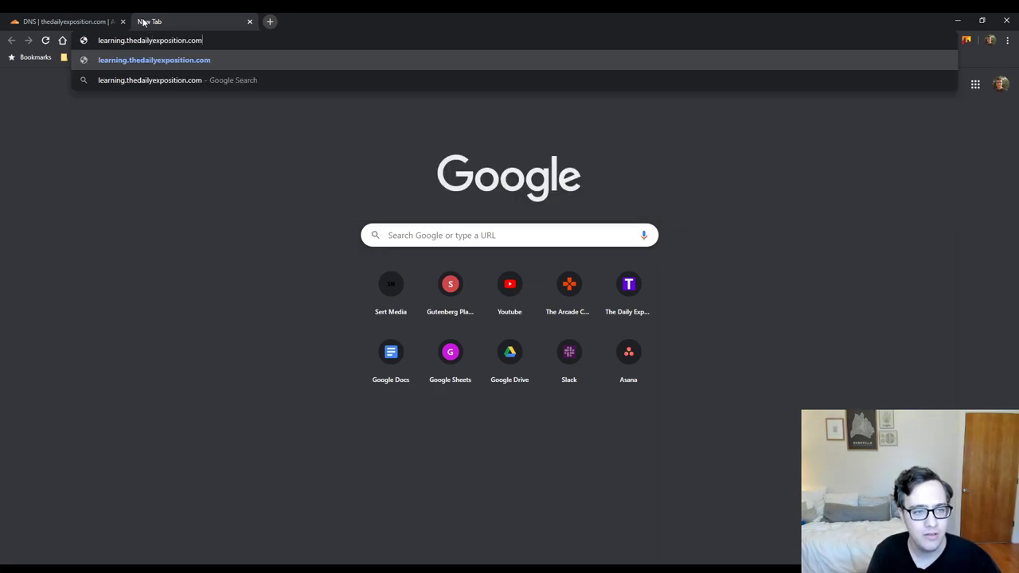
key(Return)
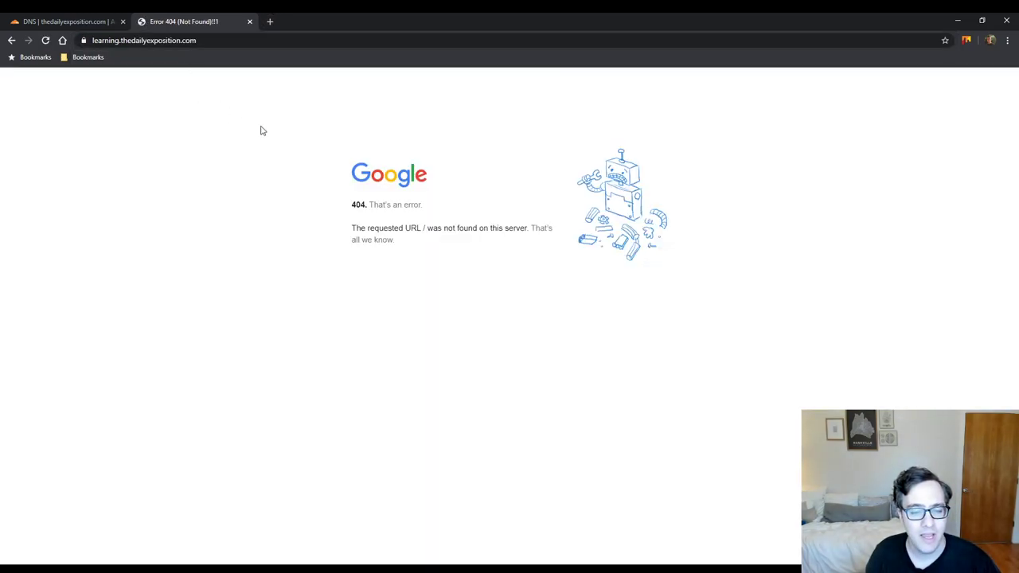
key(alt+Left)
click(11, 39)
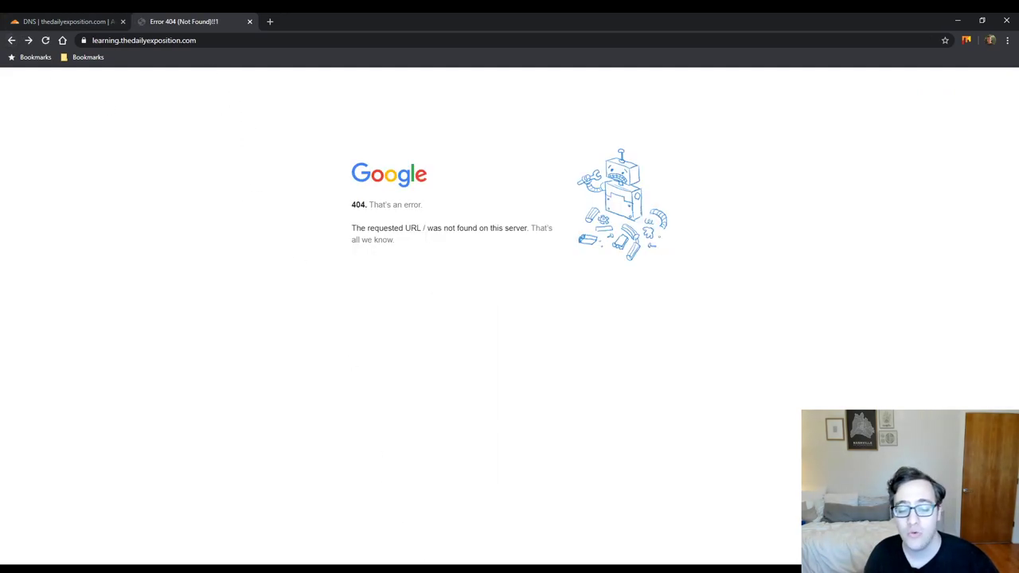
Return to the DNS management page and delete the learning CNAME record.
key(alt+Tab)
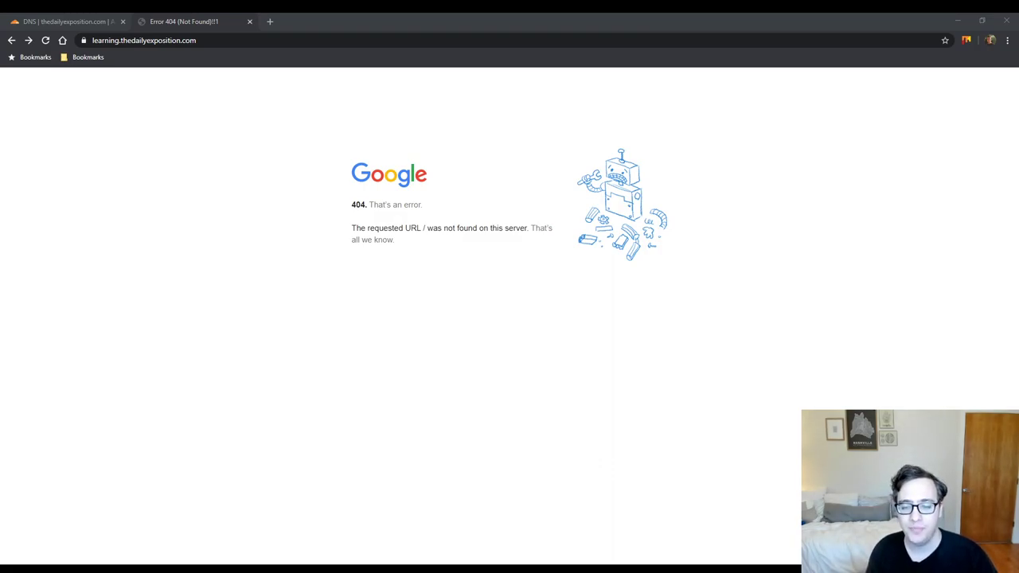
key(alt+Tab)
key(ctrl+shift+Tab)
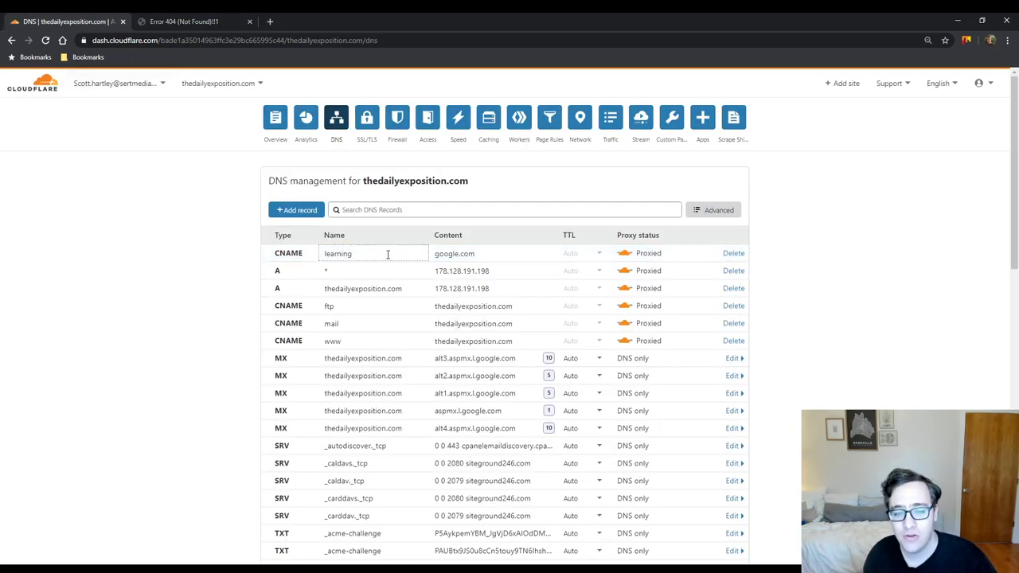
click(733, 253)
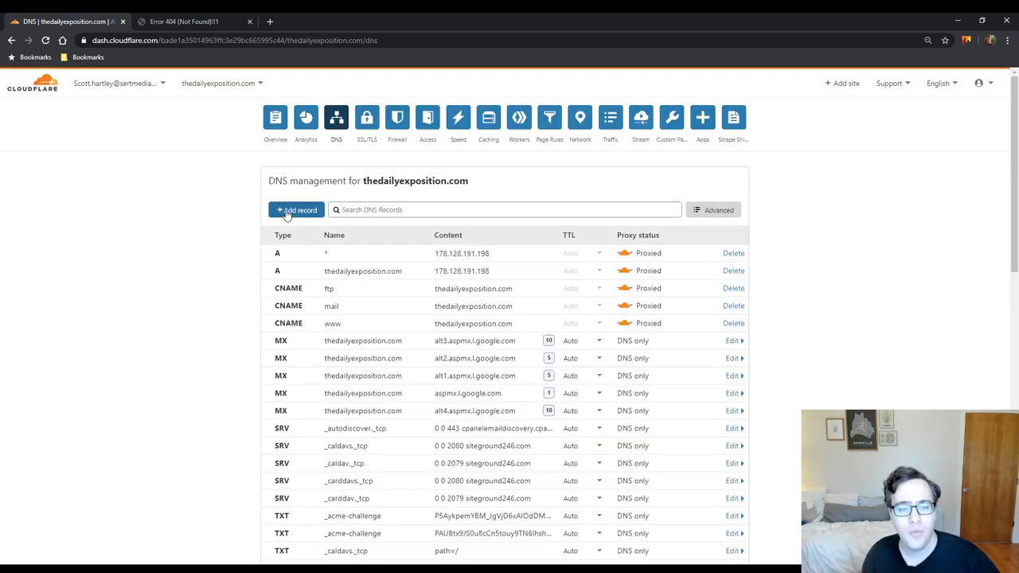
Add a proxied CNAME record named testing that targets the root domain with @, and save it.
click(296, 209)
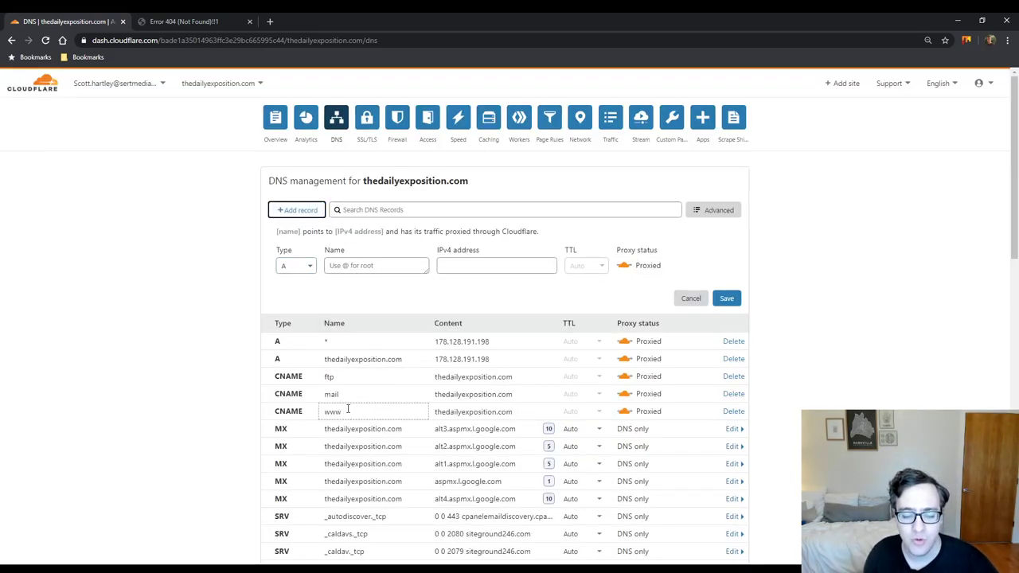
click(296, 265)
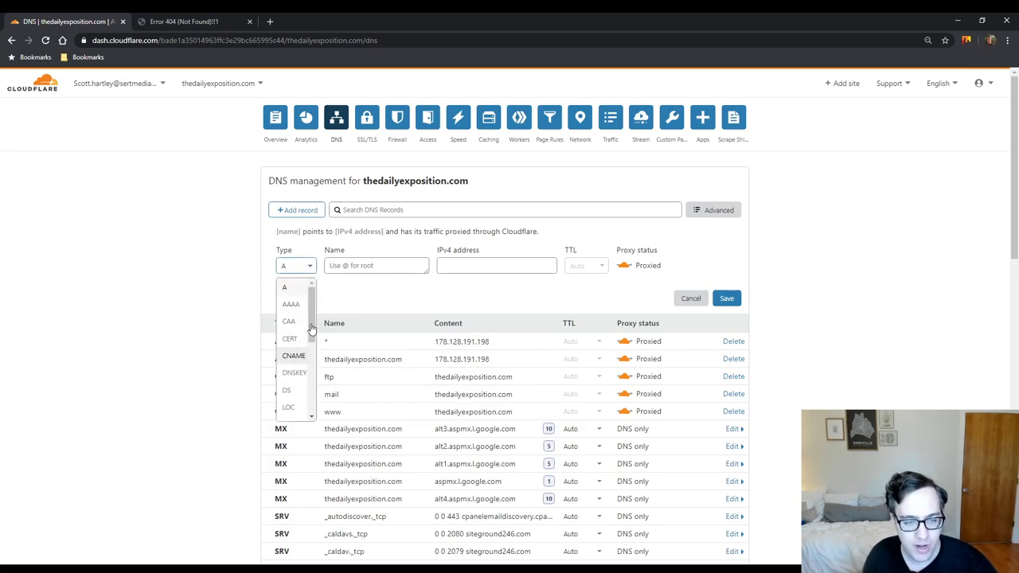
click(293, 356)
click(360, 266)
text(testing)
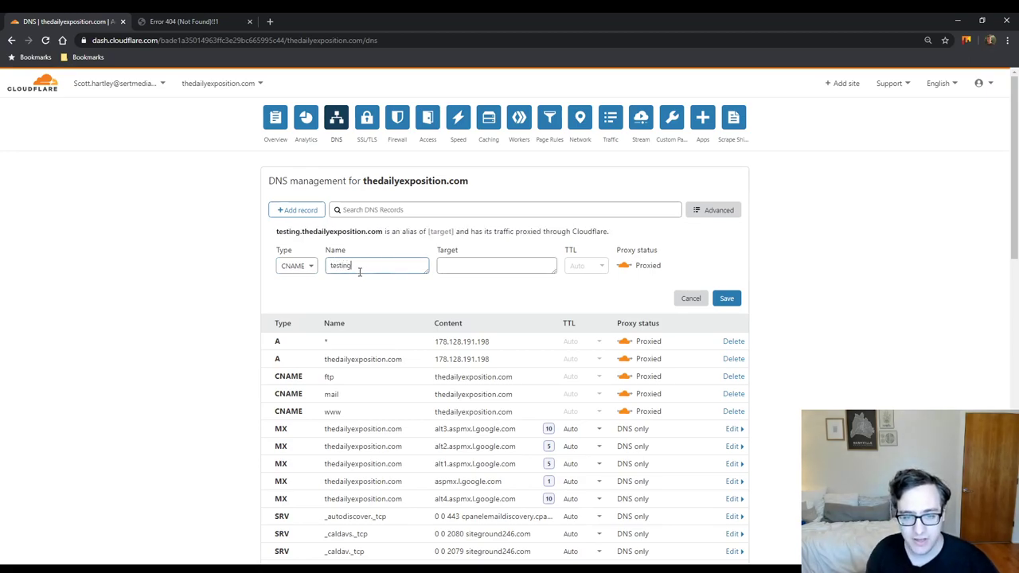
key(Tab)
text(@)
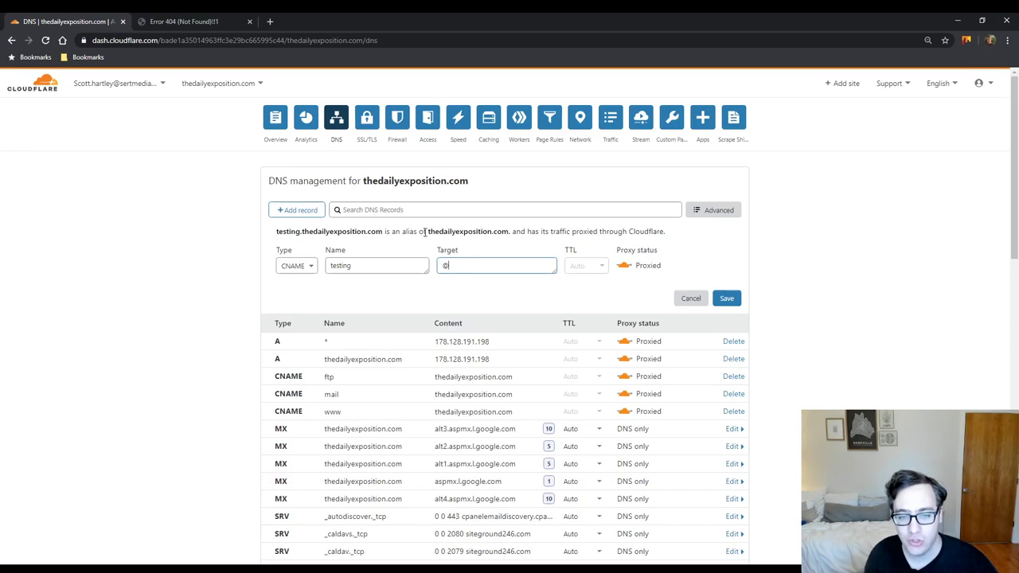
drag(427, 231, 505, 232)
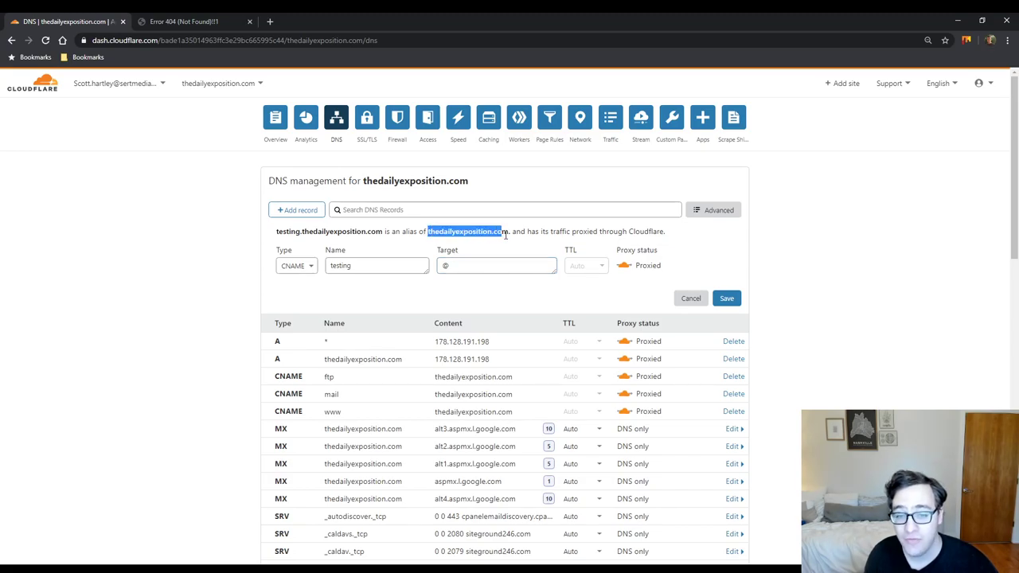
click(728, 298)
Load testing.thedailyexposition.com in the other browser tab to check where the subdomain leads.
click(176, 19)
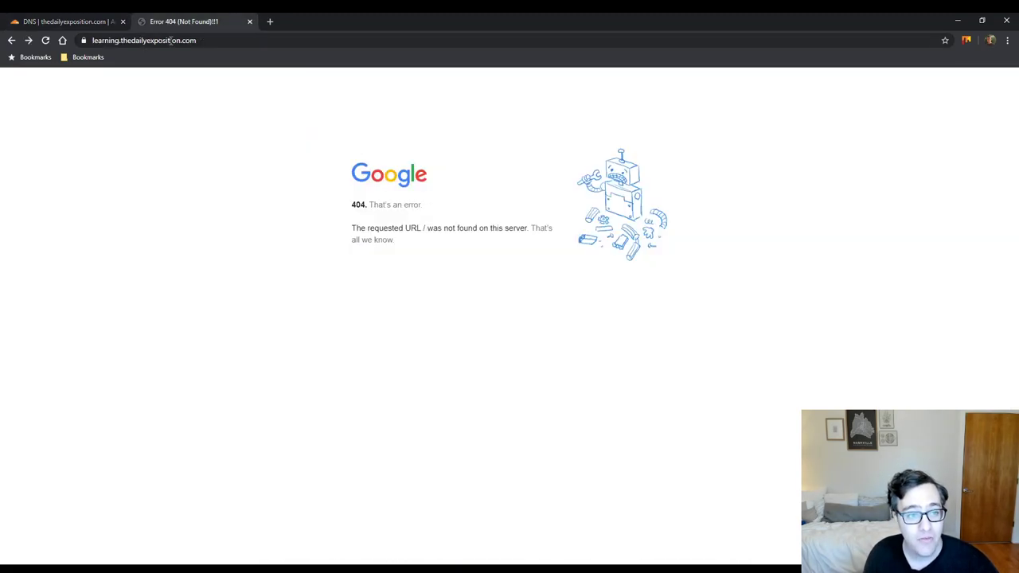
drag(118, 43, 92, 42)
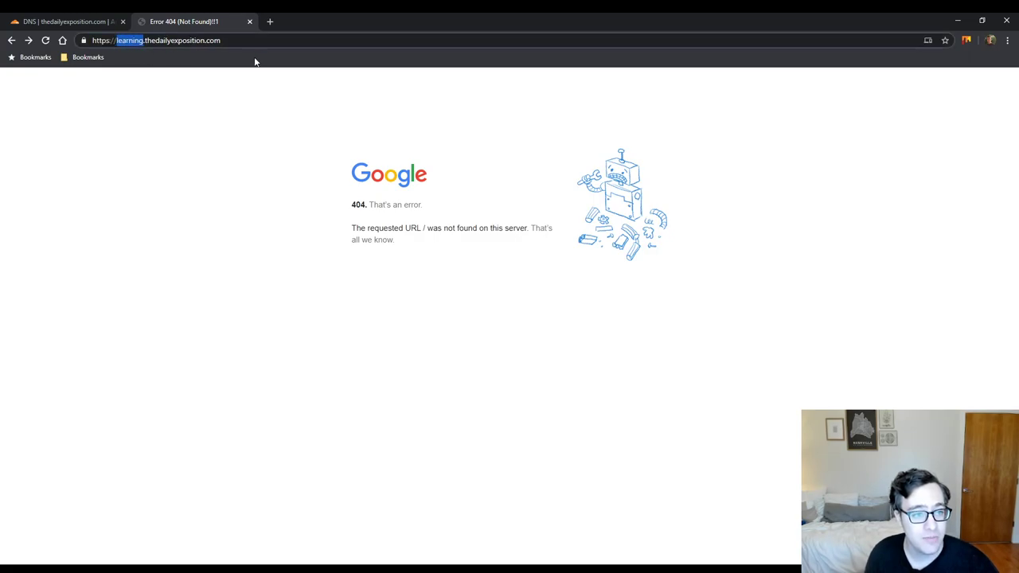
text(testing)
key(Return)
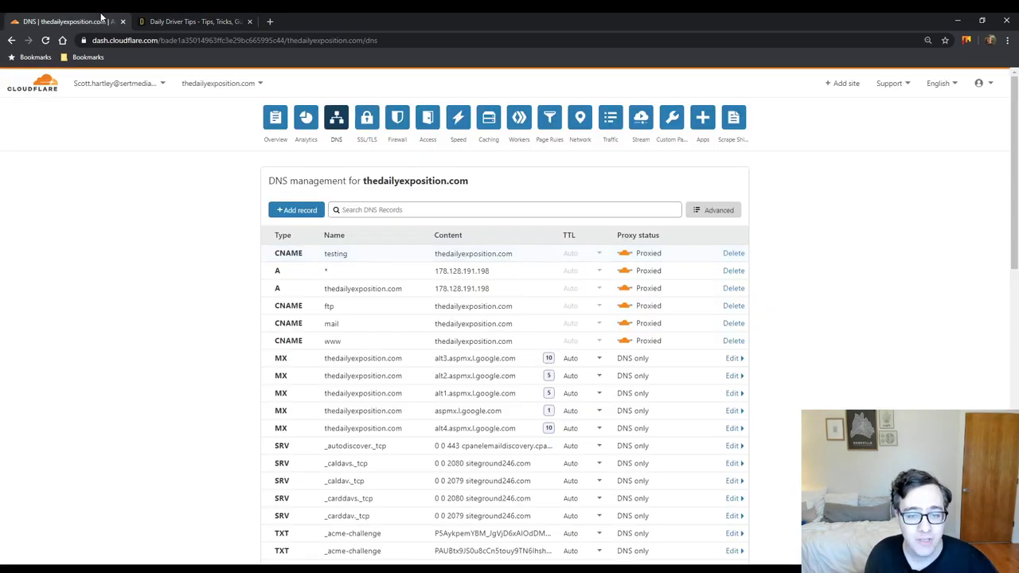
Copy the root domain A record's IP address, load it in the test tab to check the site, and close that tab.
click(102, 22)
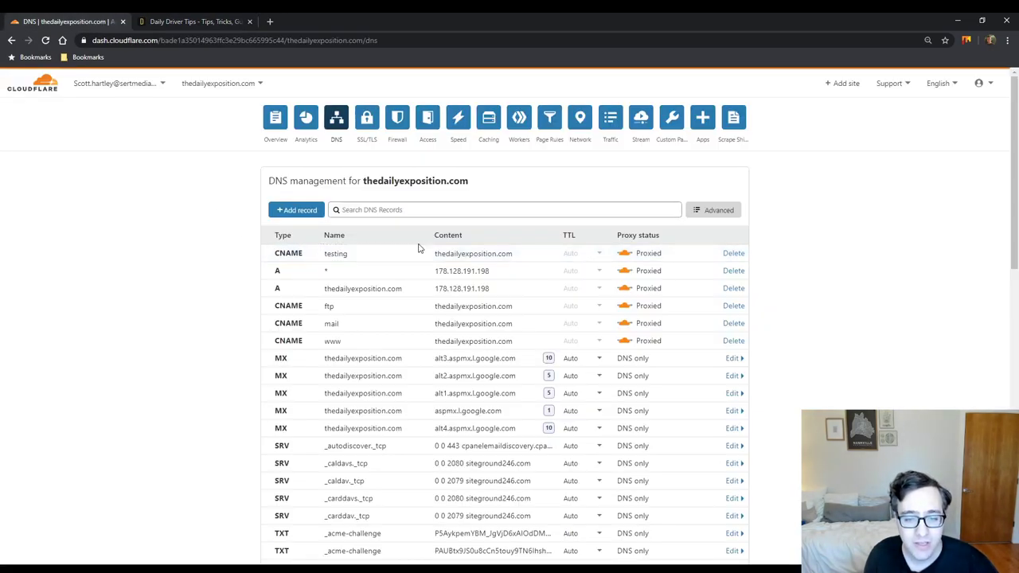
click(482, 289)
key(ctrl+c)
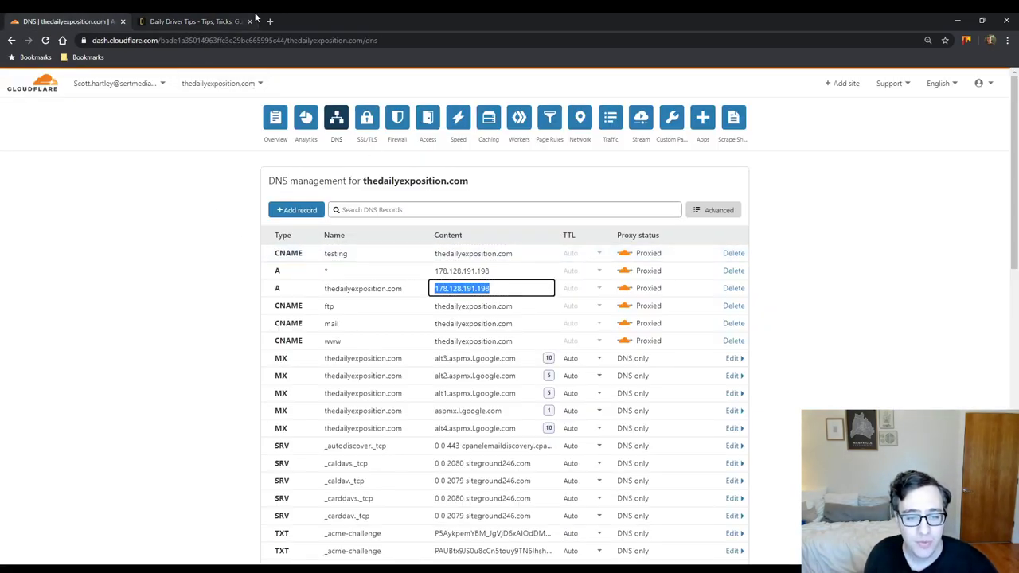
click(215, 22)
click(210, 40)
key(ctrl+v)
key(Return)
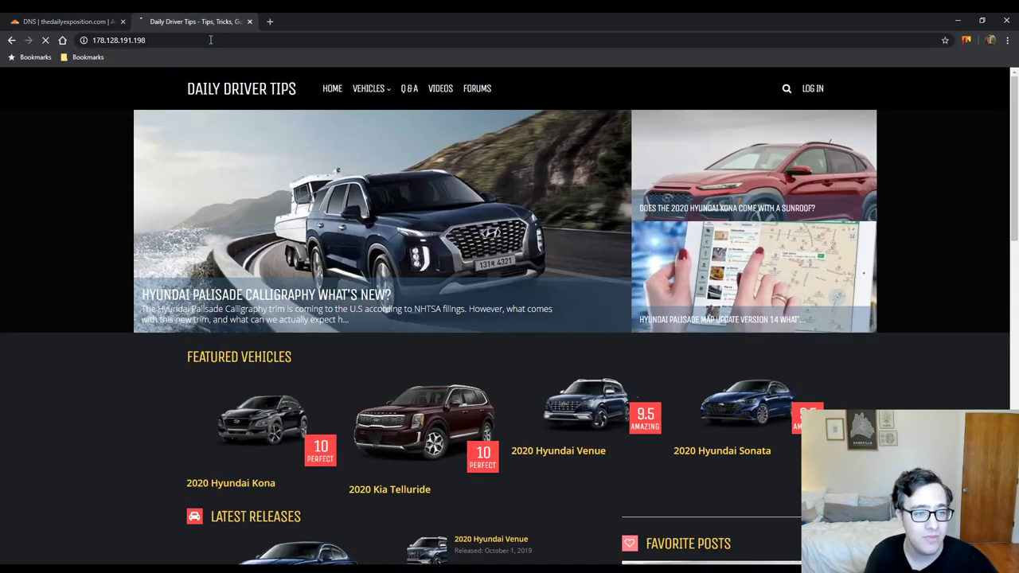
key(ctrl+w)
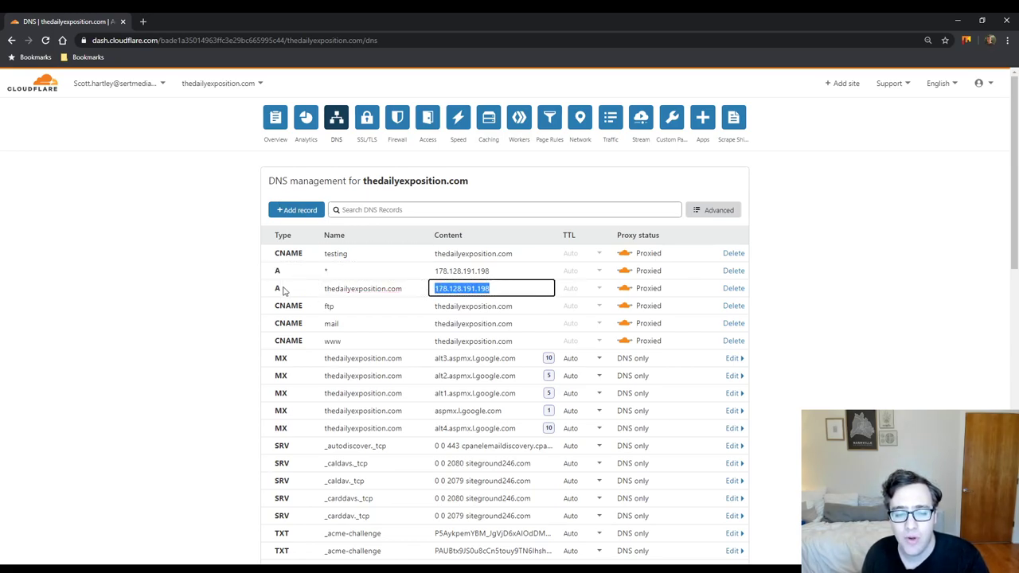
Start a new DNS record entry and delete the existing testing CNAME record.
click(293, 212)
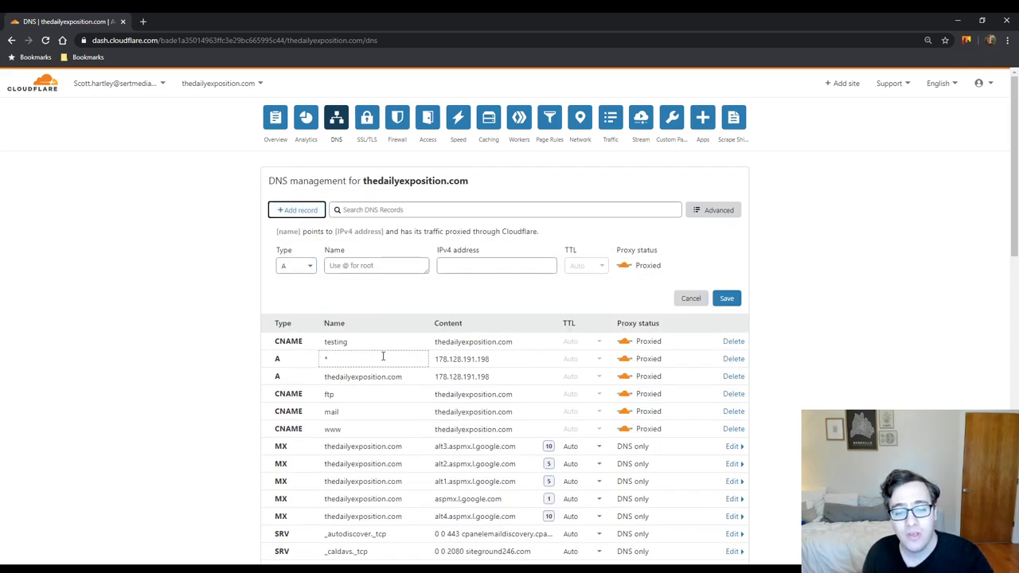
click(730, 344)
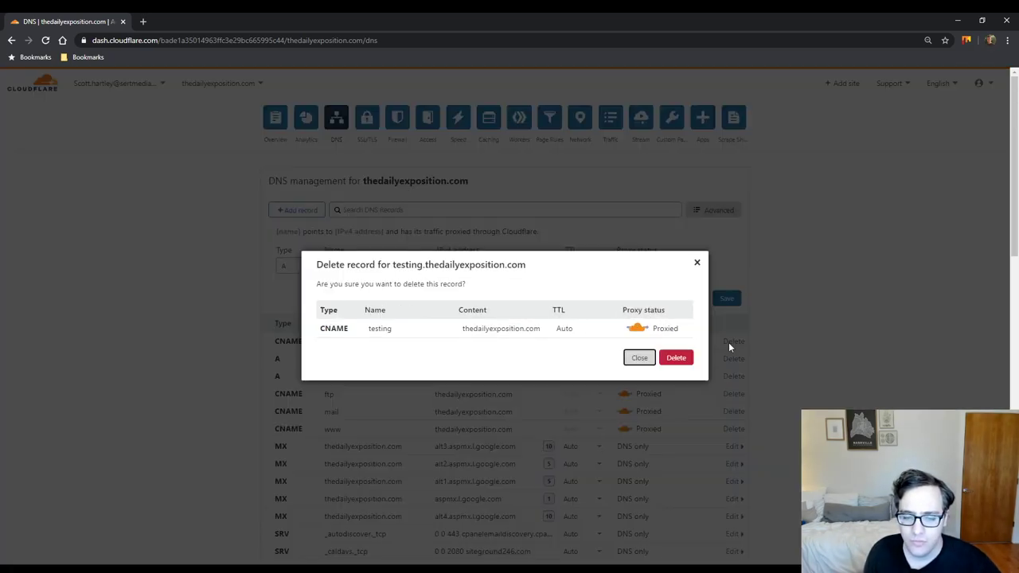
click(676, 357)
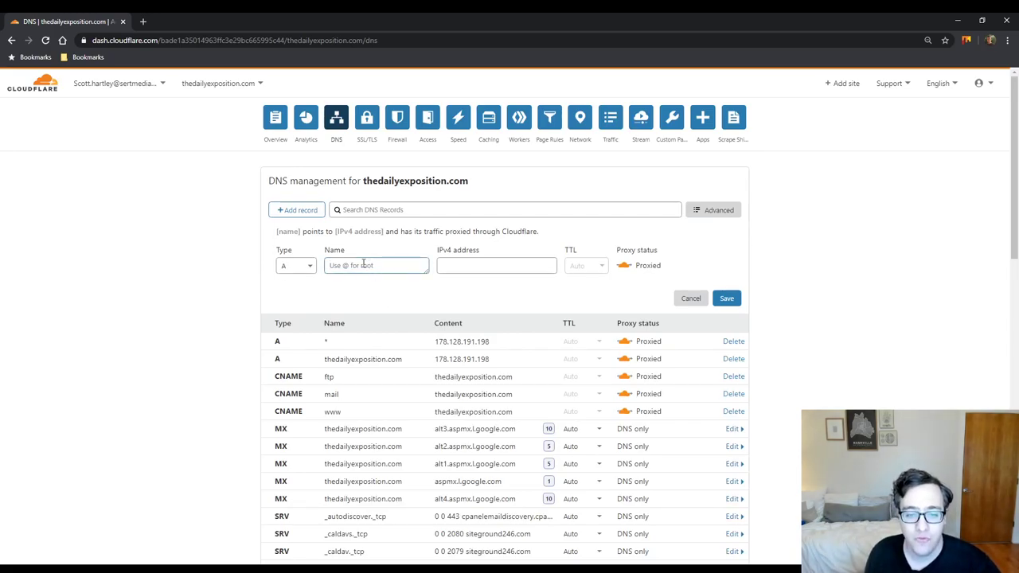
Save a proxied A record named staging with the wildcard record's IPv4 address, 178.128.191.198.
text(staging)
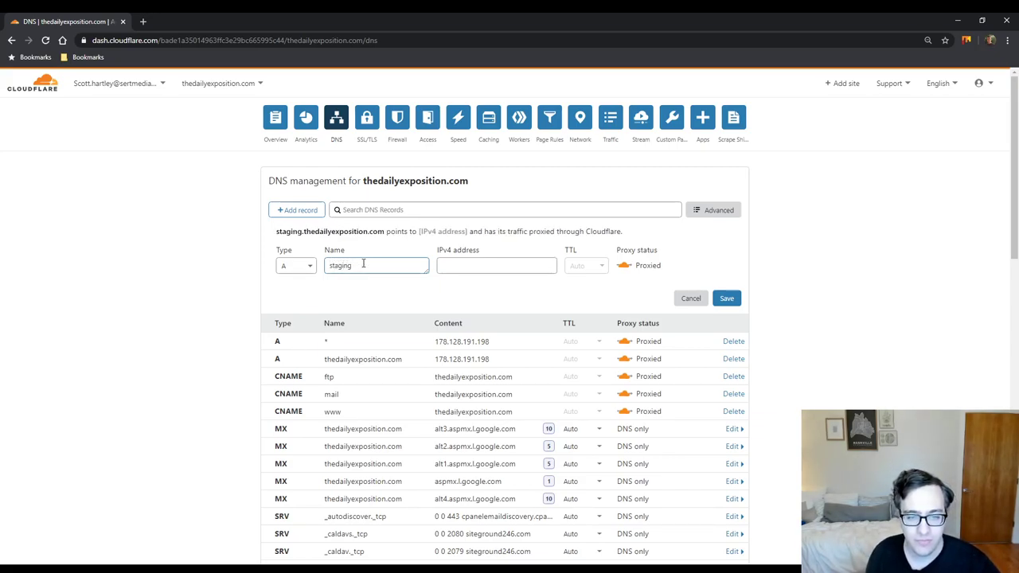
click(475, 341)
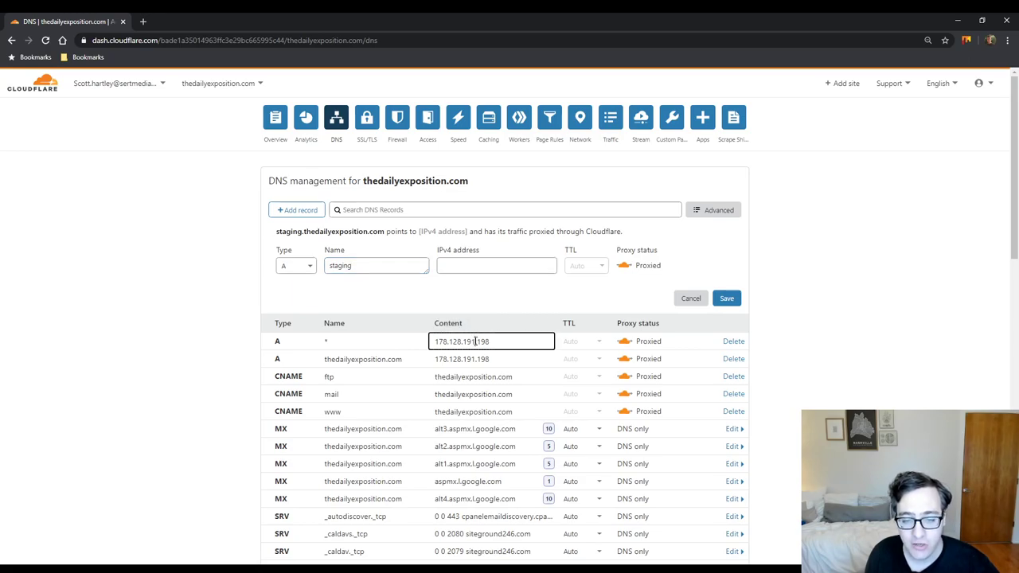
double_click(475, 341)
key(ctrl+c)
click(491, 266)
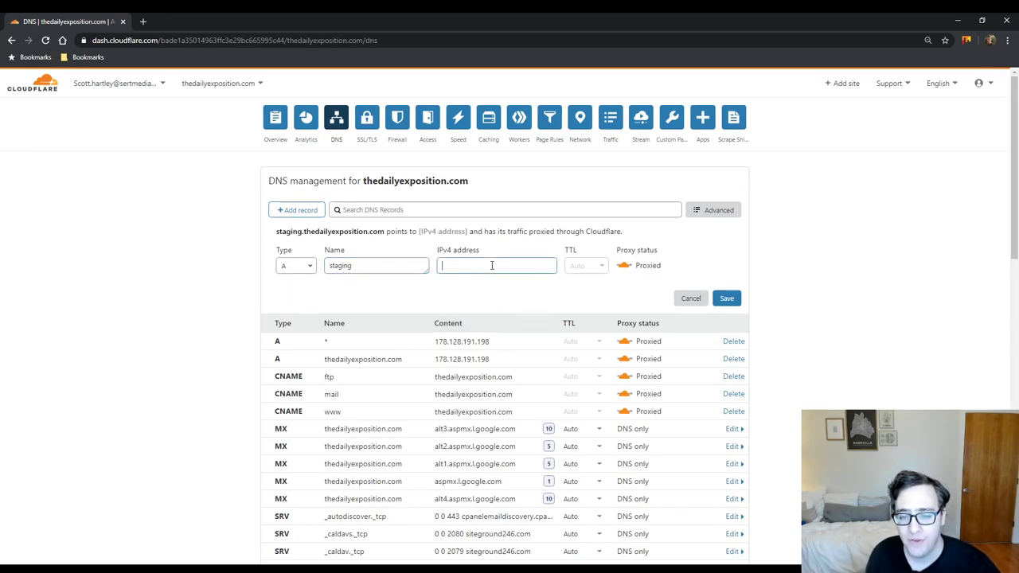
key(ctrl+v)
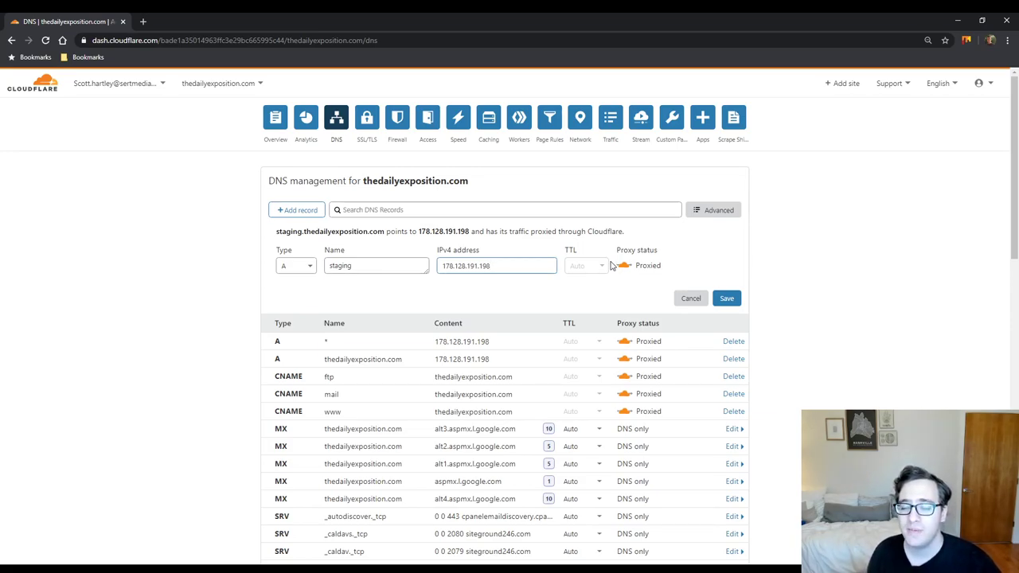
click(731, 298)
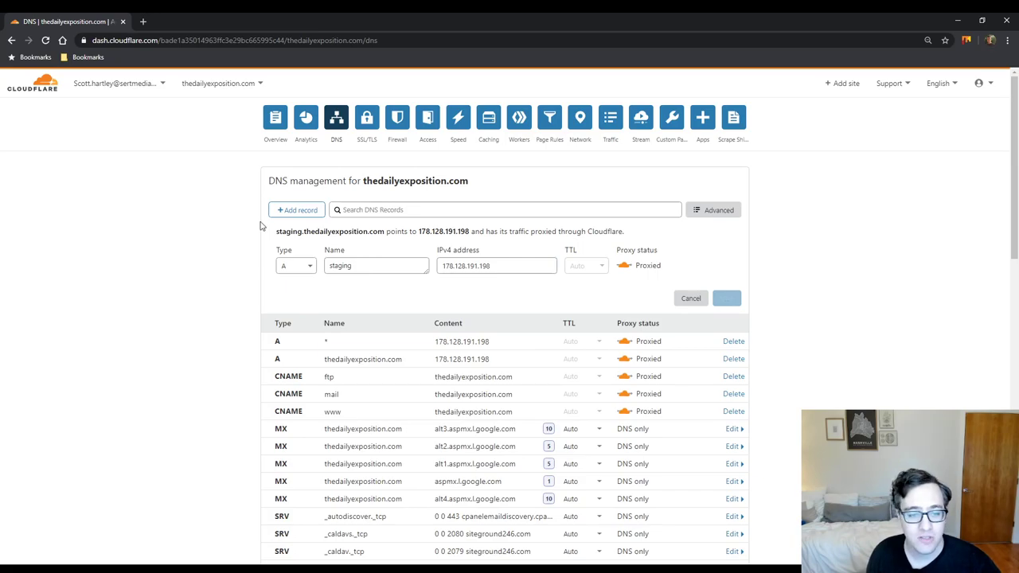
Load staging.thedailyexposition.com in a new browser tab to check where the subdomain leads.
click(144, 20)
text(staging.the)
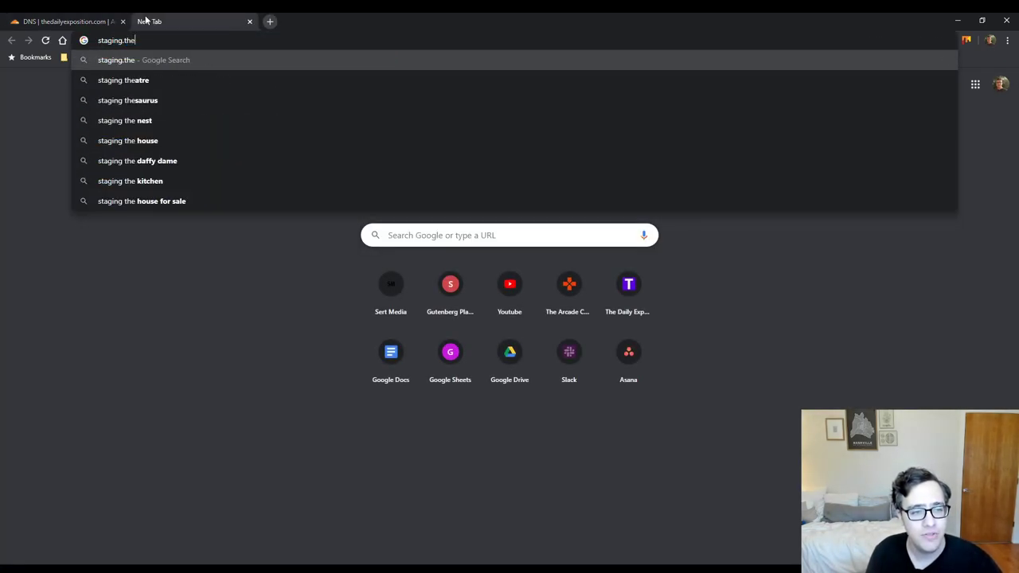
text(dailyexp)
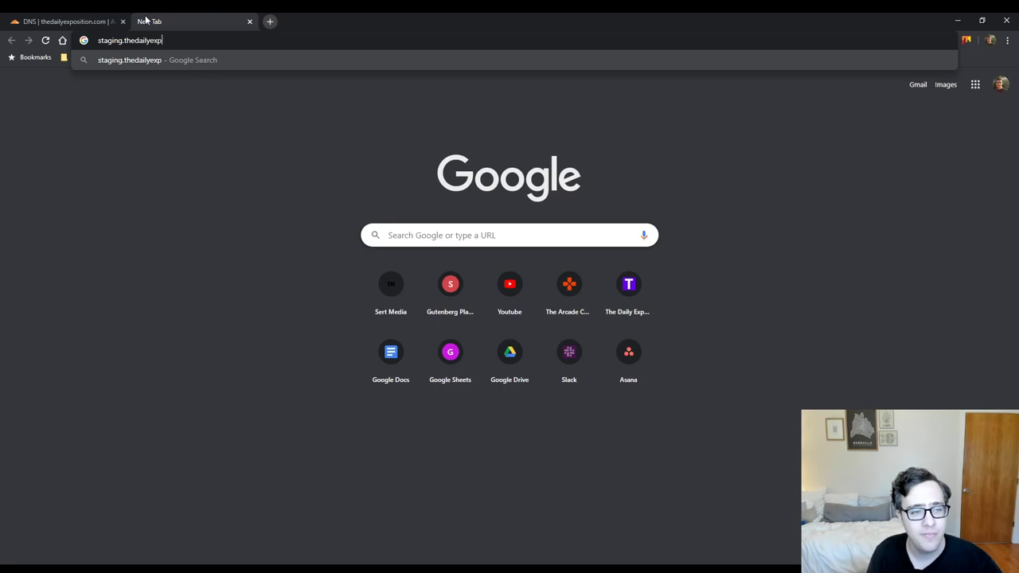
text(osition.)
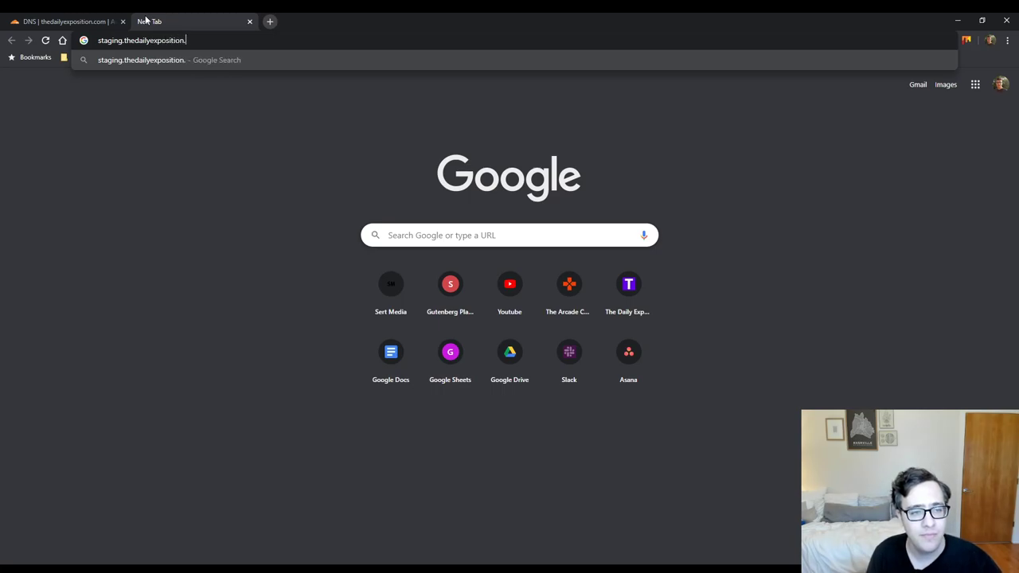
text(com)
key(Return)
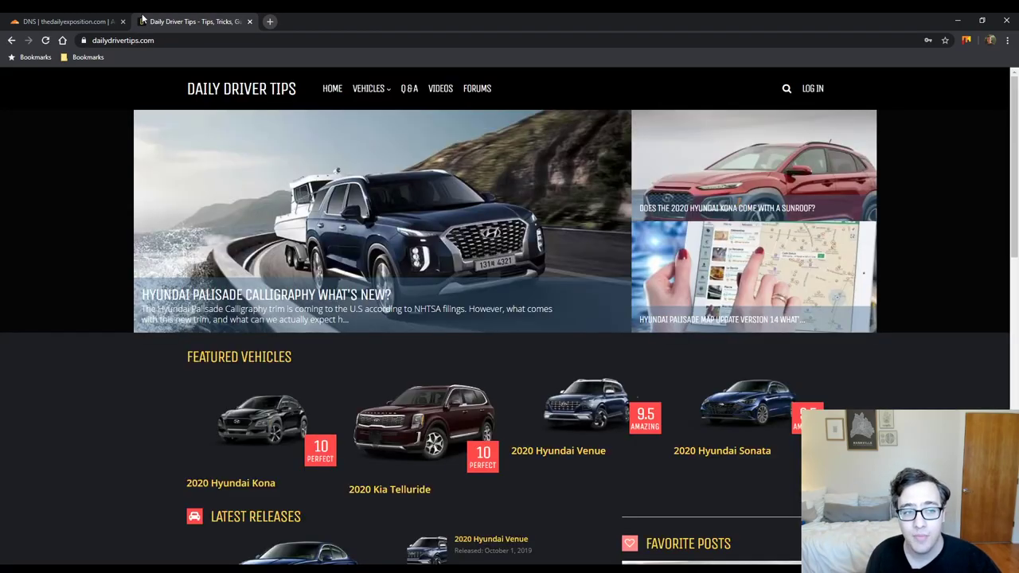
Return to the Cloudflare DNS page and delete the ftp and mail CNAME records.
click(79, 22)
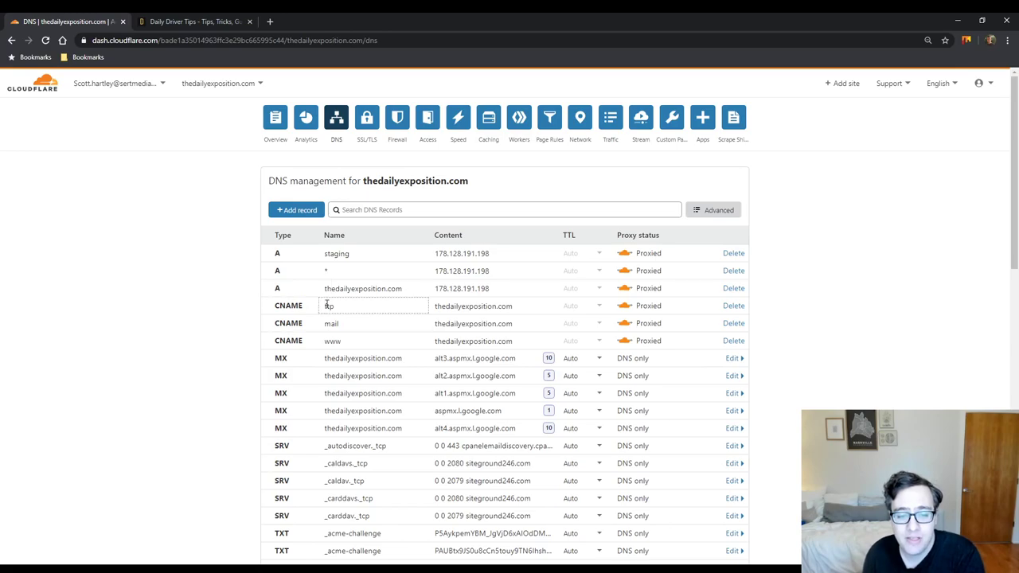
click(734, 306)
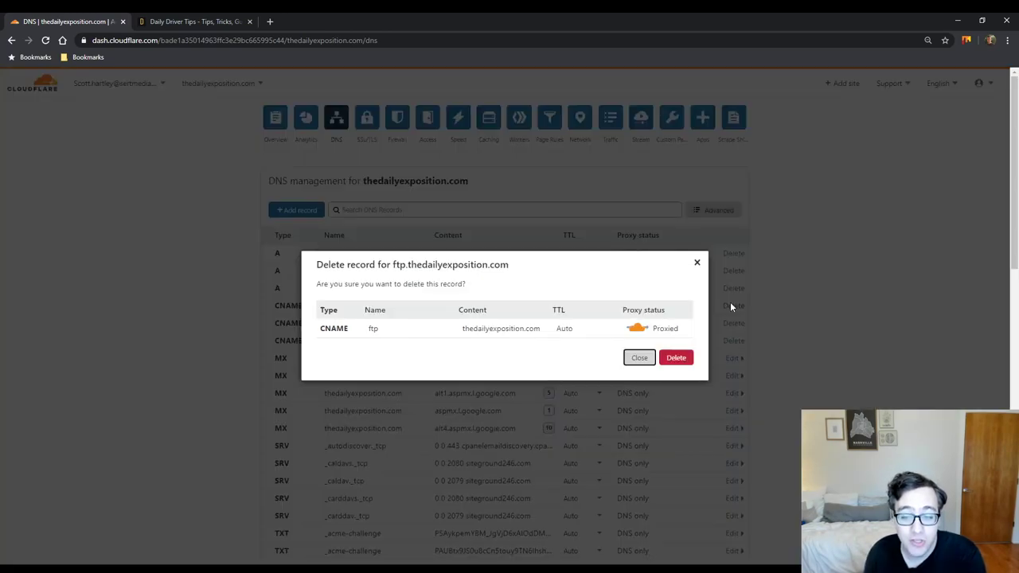
click(676, 359)
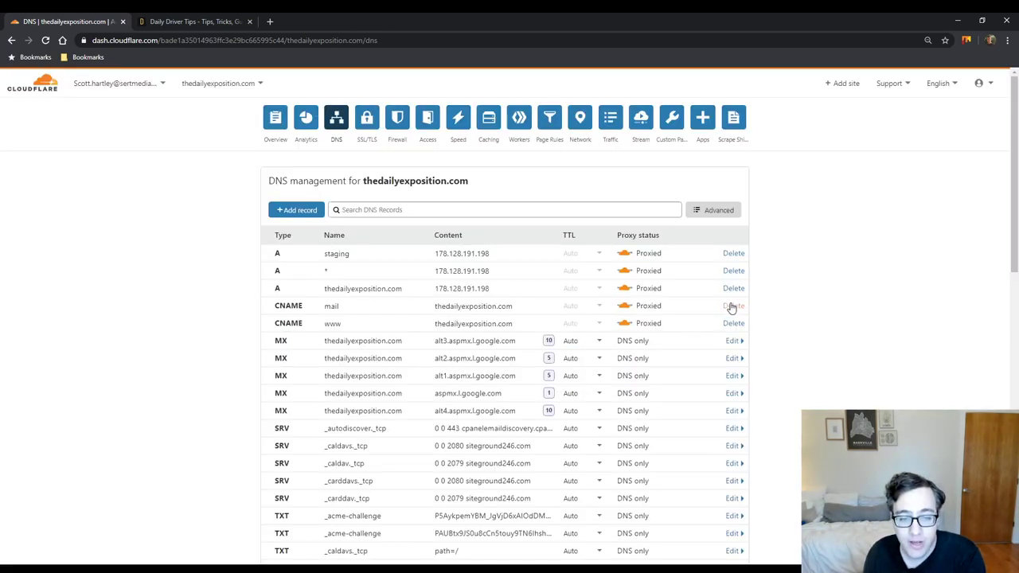
click(734, 306)
click(676, 359)
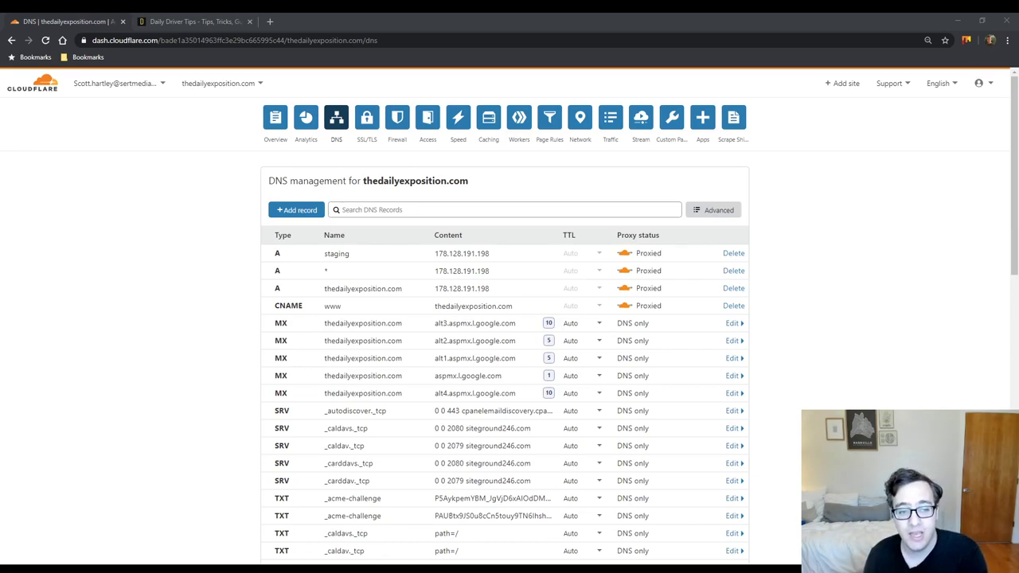
Start a new DNS record entry for thedailyexposition.com and switch to the other open window.
click(514, 268)
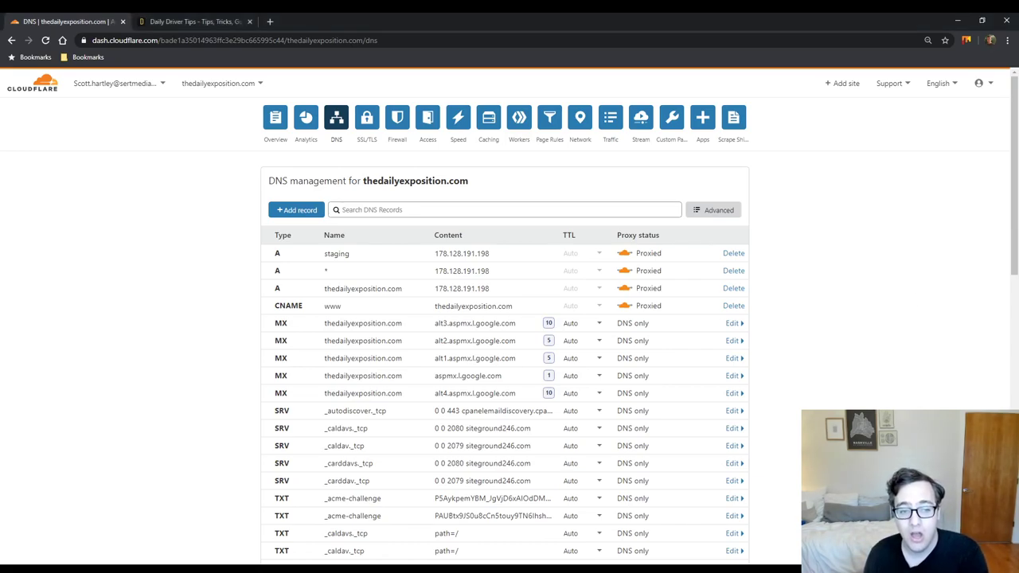
click(304, 211)
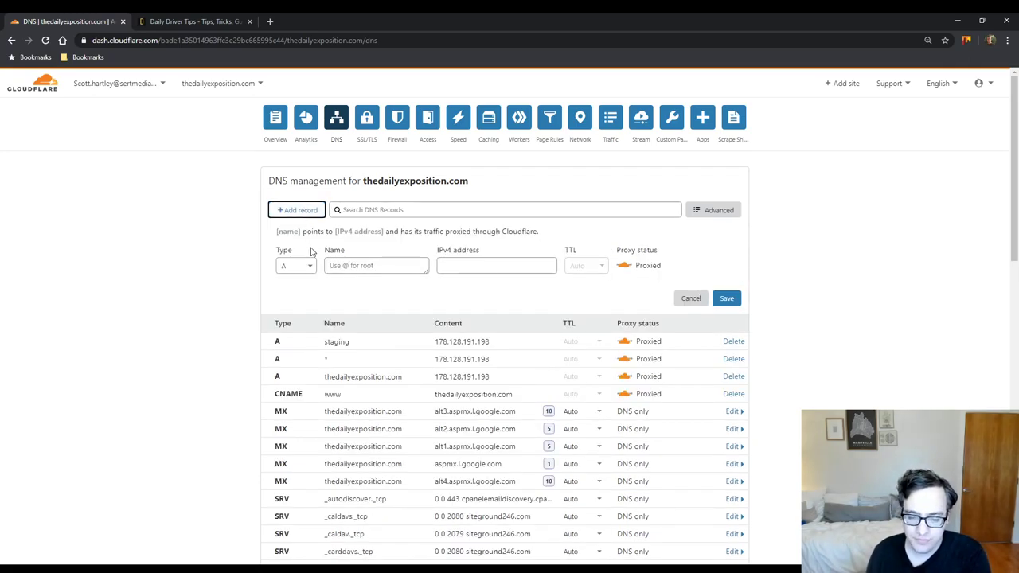
key(alt+Tab)
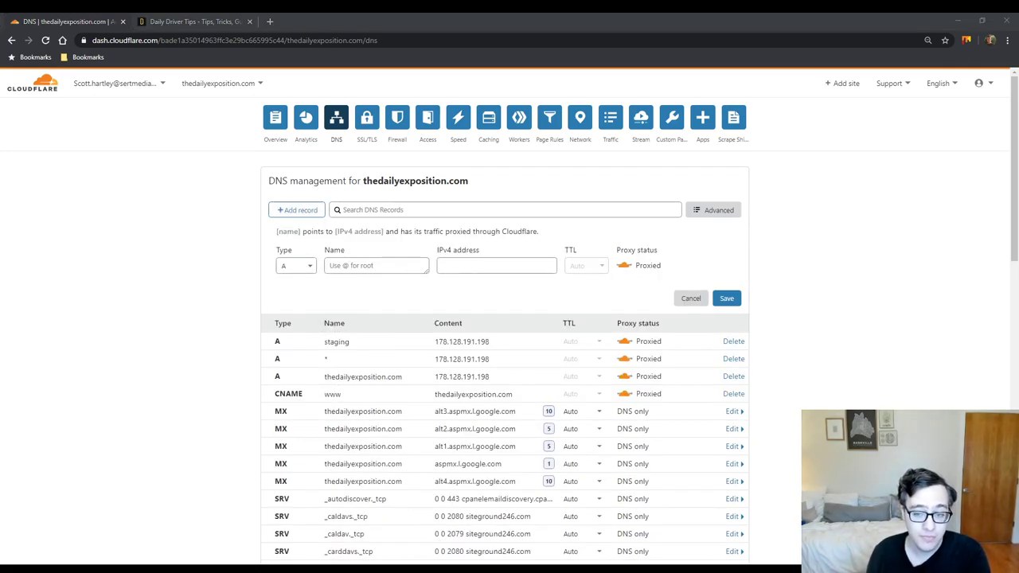